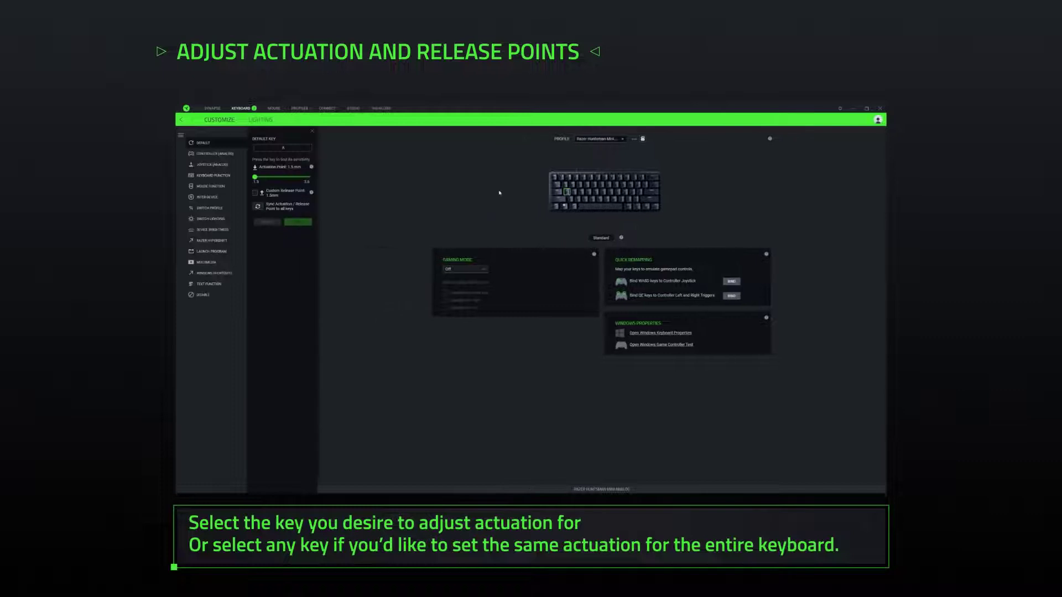
Set the A key's actuation point to 2 mm and custom release point to 1.8 mm, sync them to all keys, and save
drag(309, 199, 330, 205)
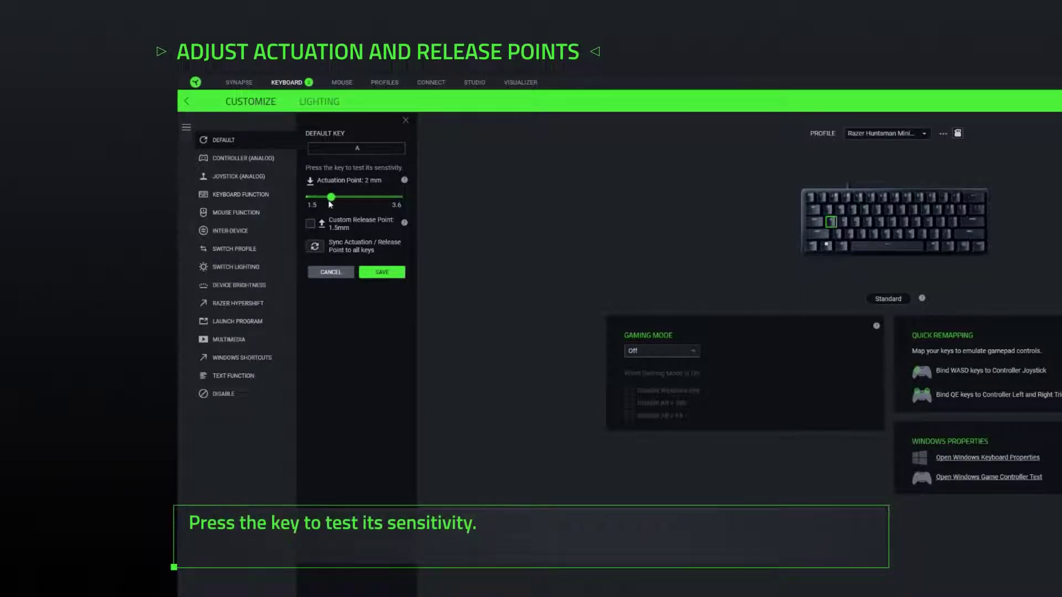
click(311, 224)
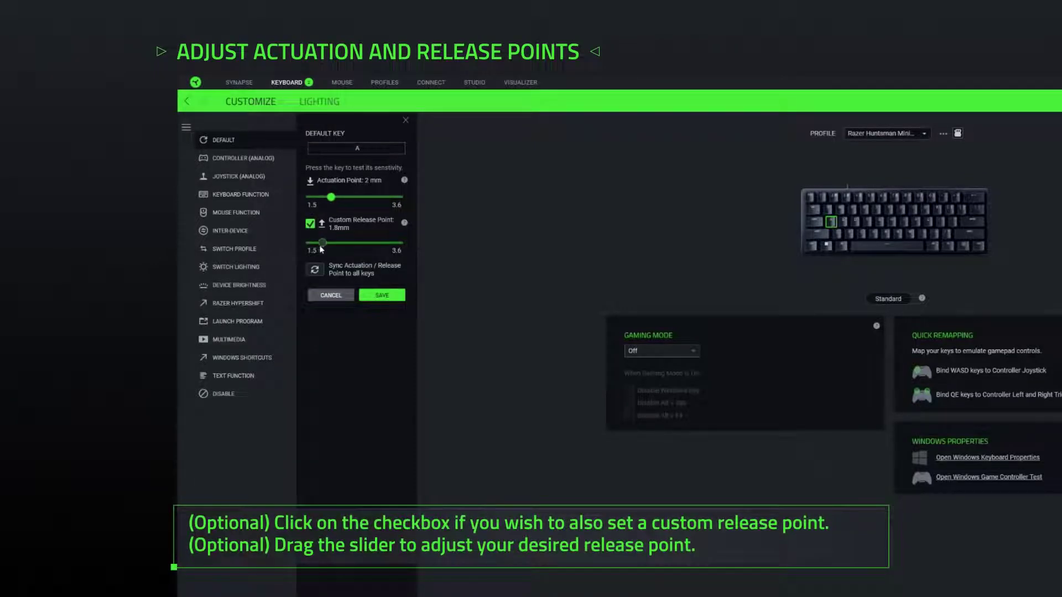
click(316, 270)
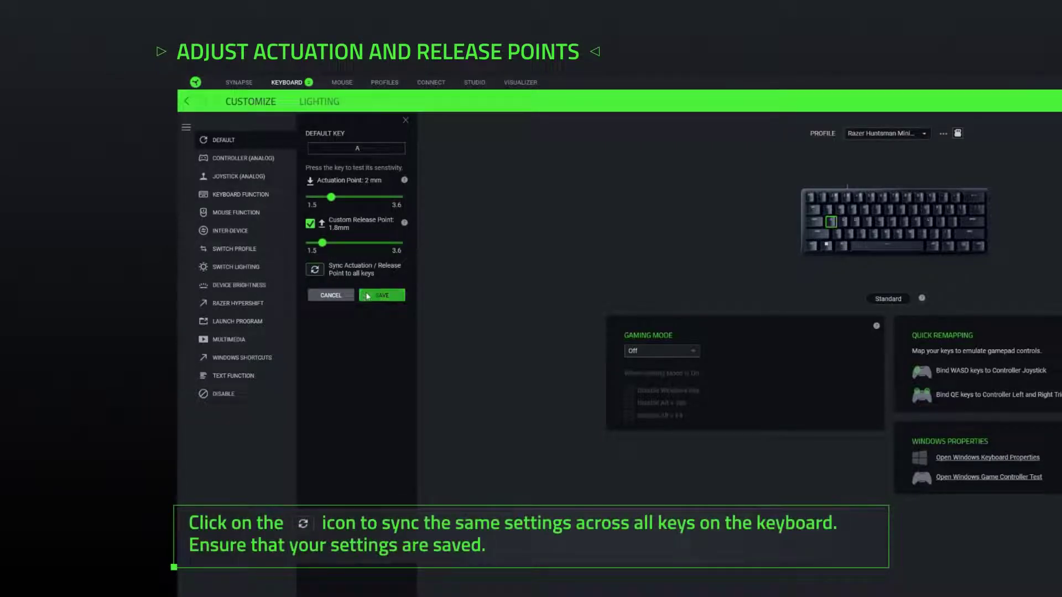
click(368, 296)
click(405, 120)
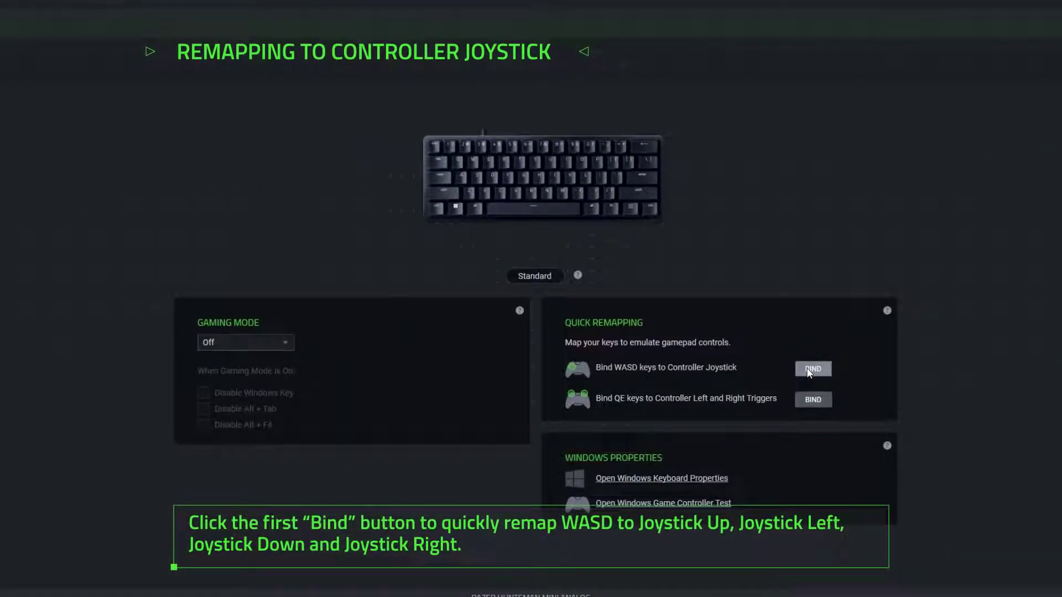
Bind the WASD keys to the controller joystick and QE to its left and right triggers, and reset both quick remappings to default
click(809, 370)
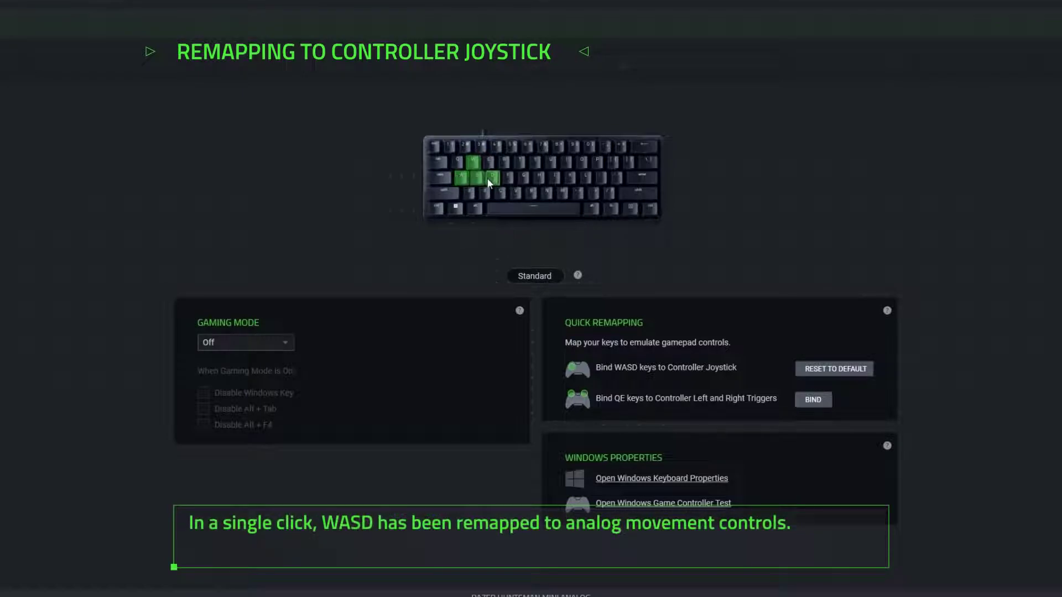
click(814, 402)
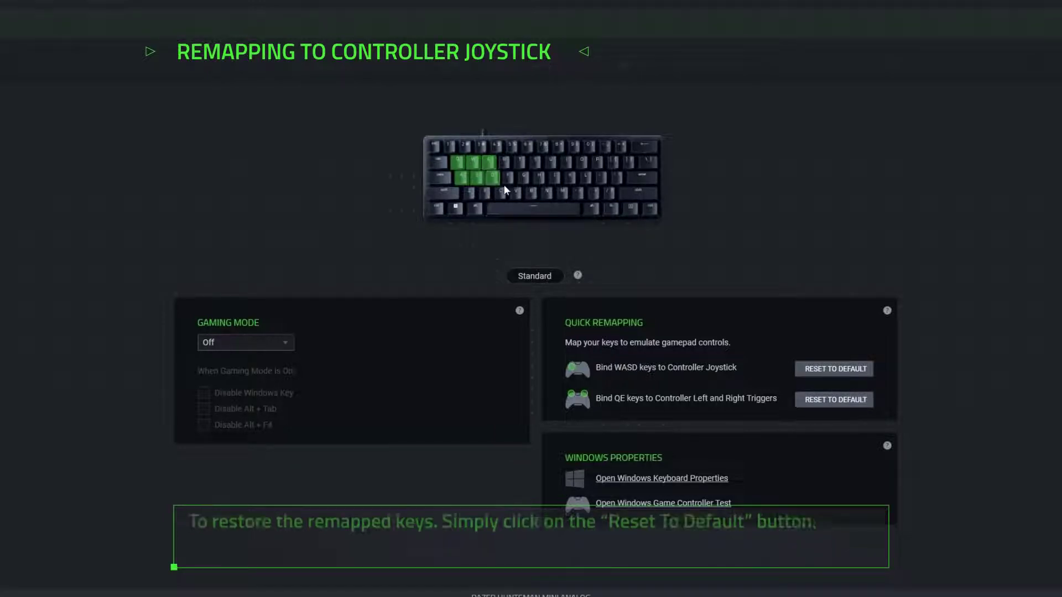
click(822, 370)
click(834, 400)
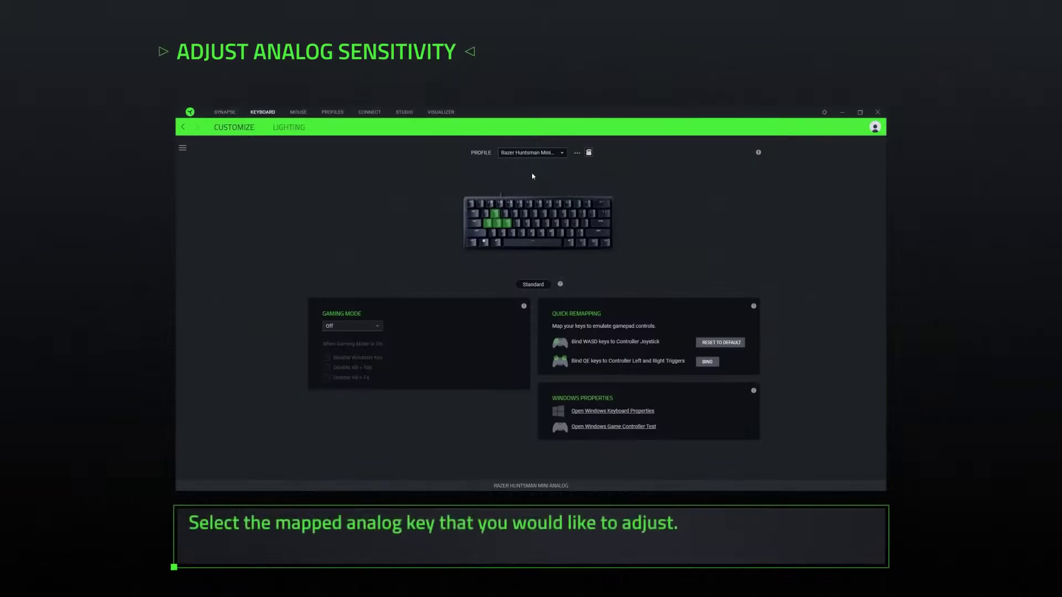
Give the mapped analog W key a Custom sensitivity curve with a lowered second point and raised third point, and save it
click(494, 215)
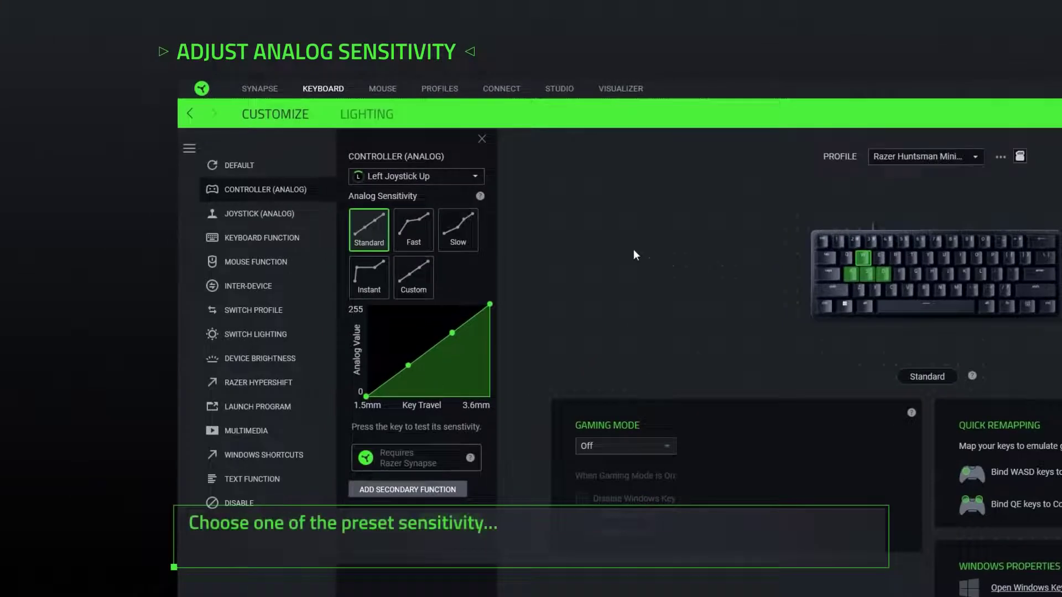
click(461, 237)
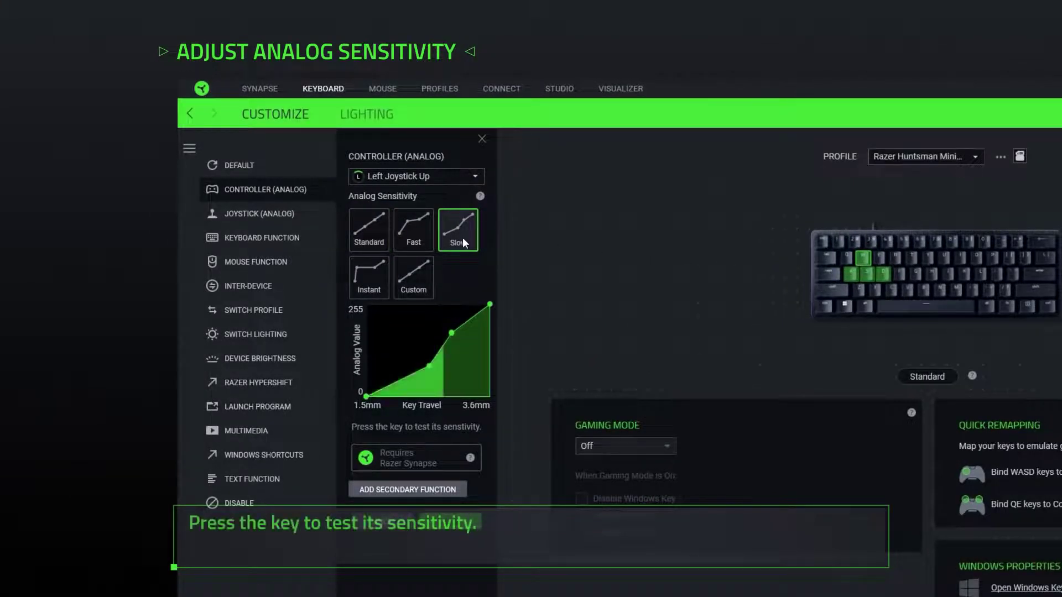
click(424, 277)
drag(410, 363, 416, 369)
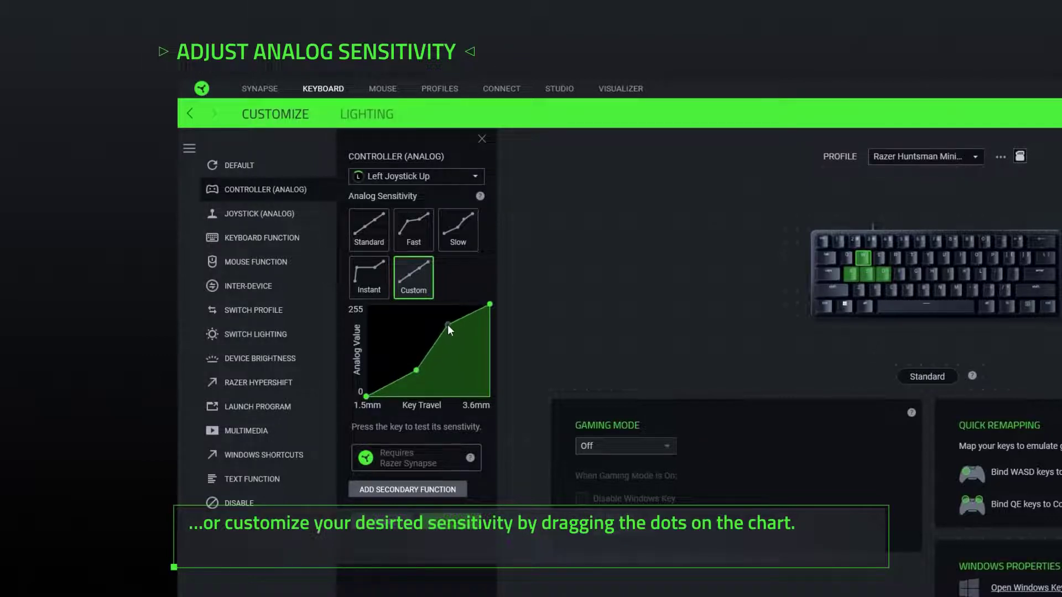
click(445, 526)
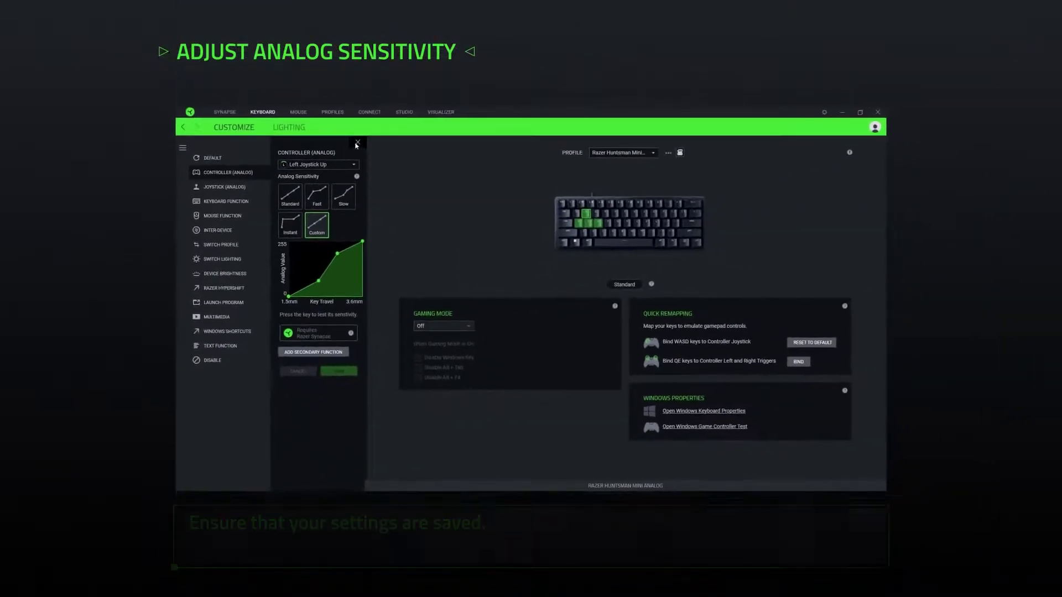
click(356, 145)
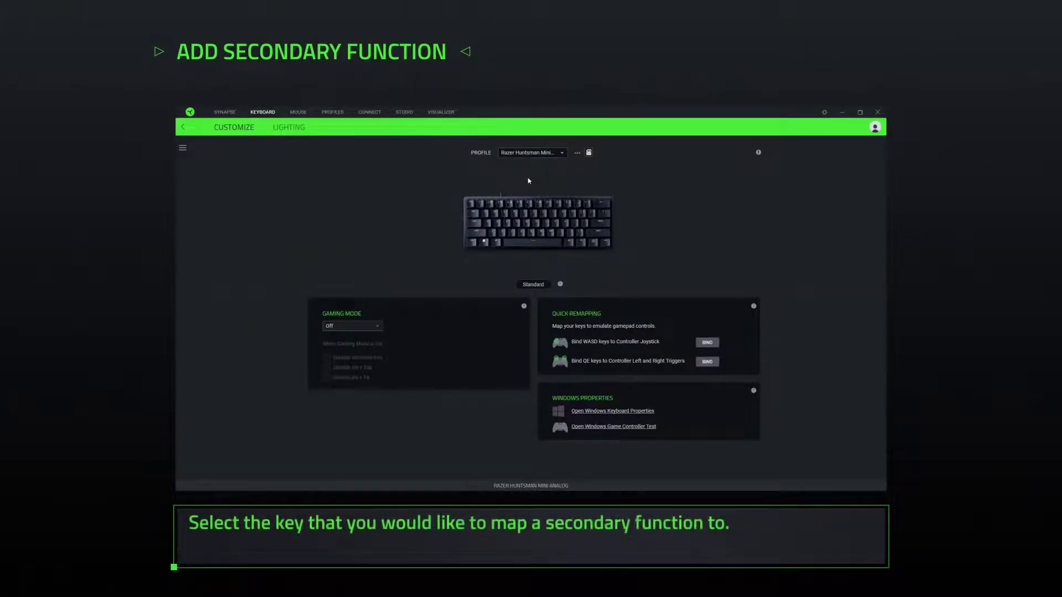
Assign the W key the alphanumeric keyboard function W with an actuation point of 1.8 mm
click(494, 215)
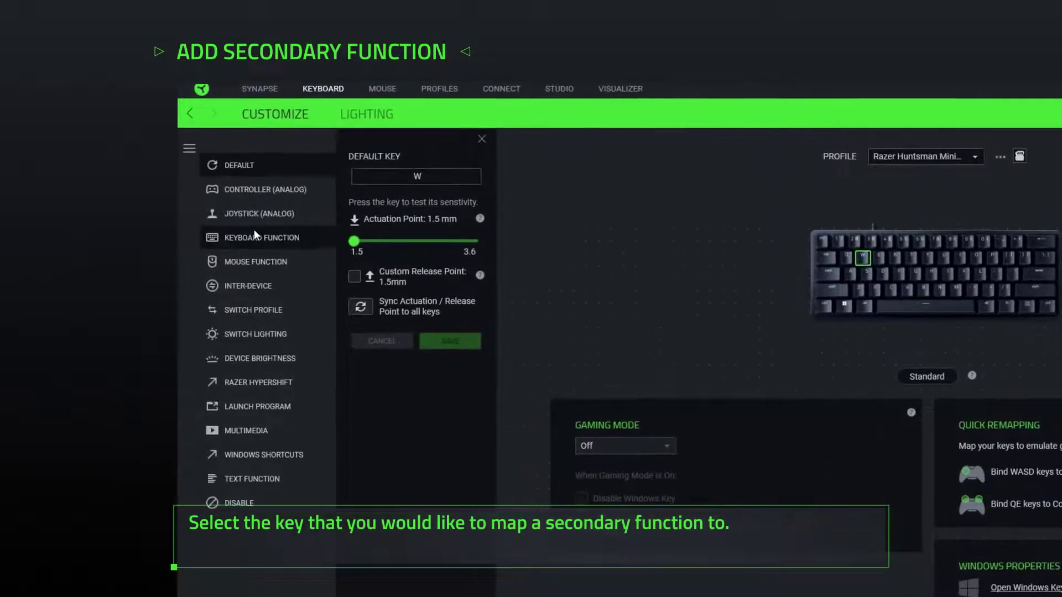
click(254, 230)
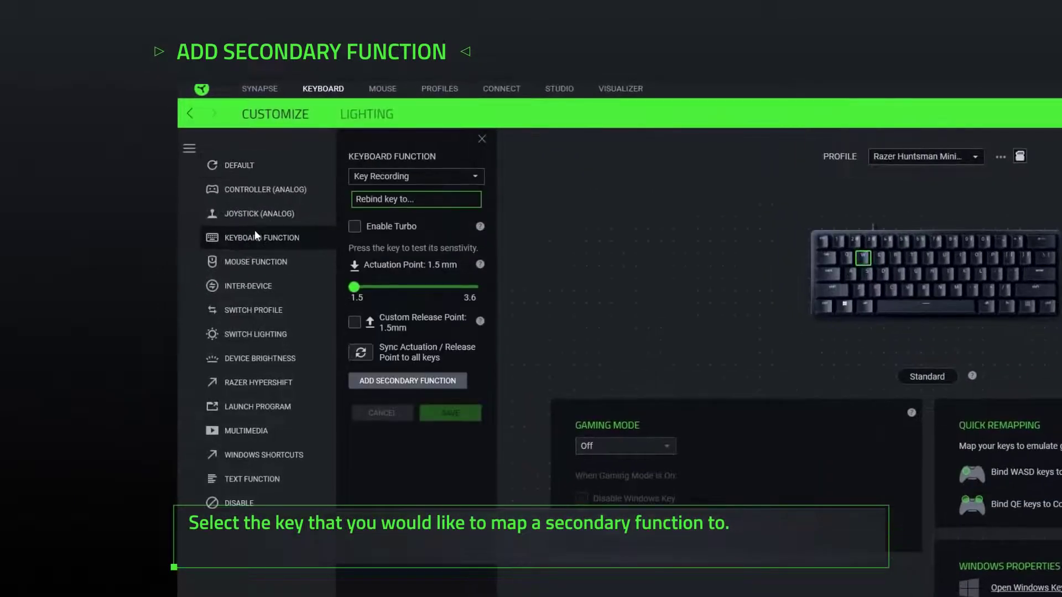
click(415, 176)
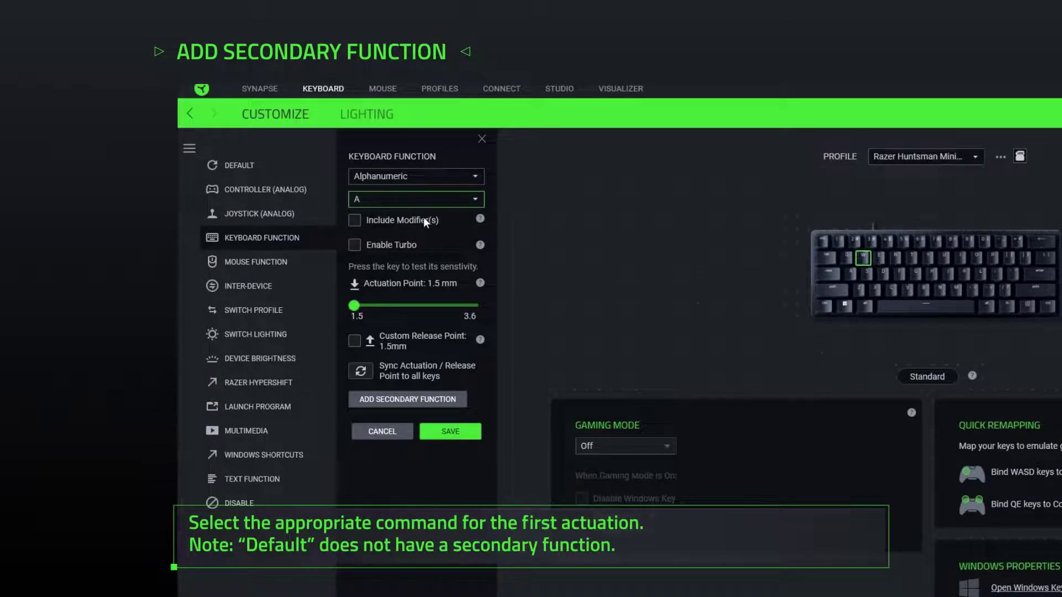
key(w)
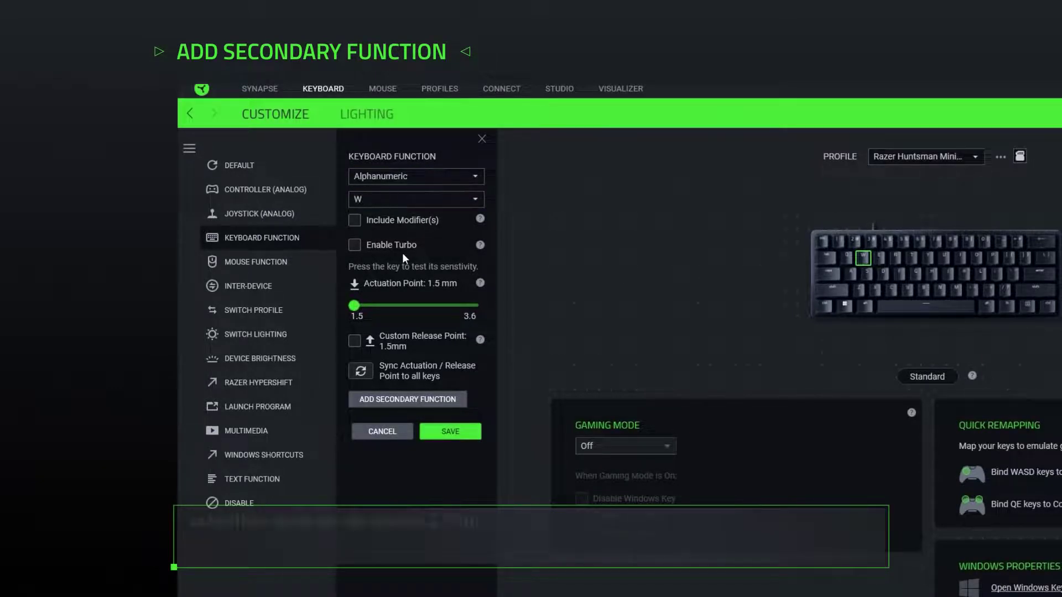
drag(357, 305, 376, 305)
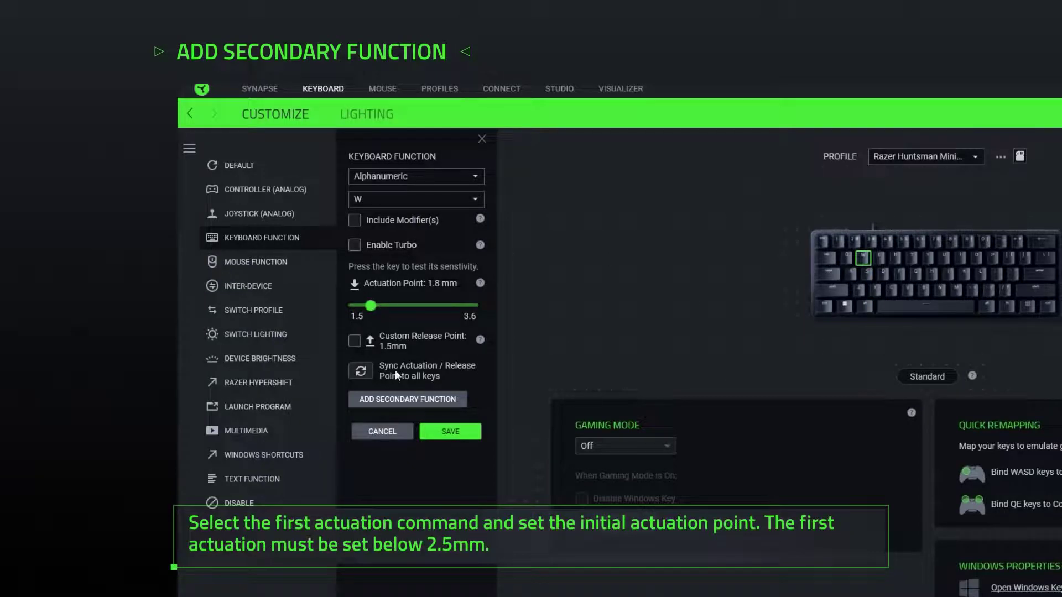
Add a secondary keyboard function to the W key recording Shift + W at a 3.6 mm actuation point, and save it
click(401, 399)
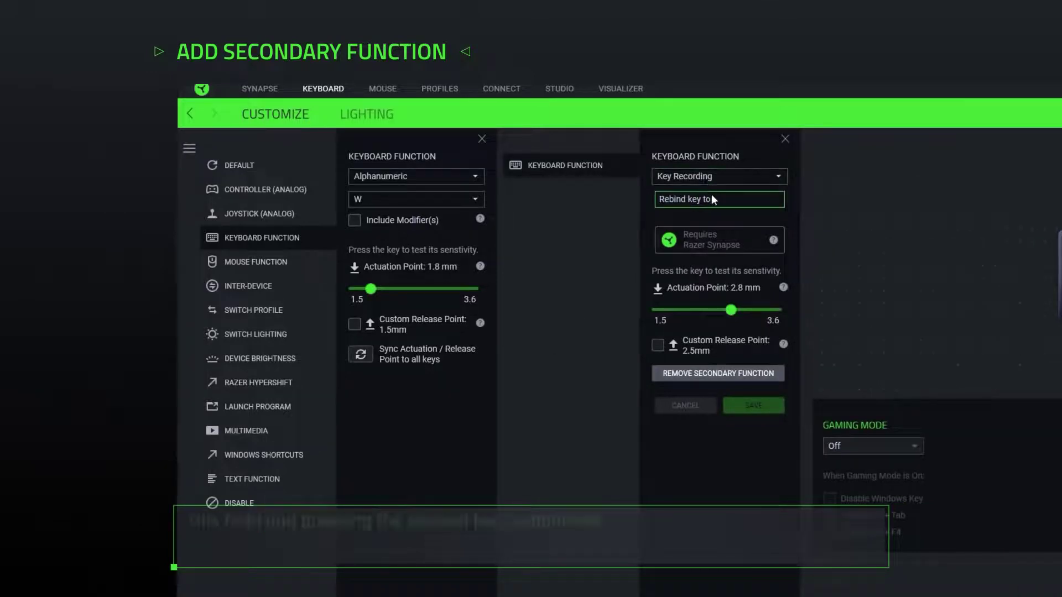
key(shift)
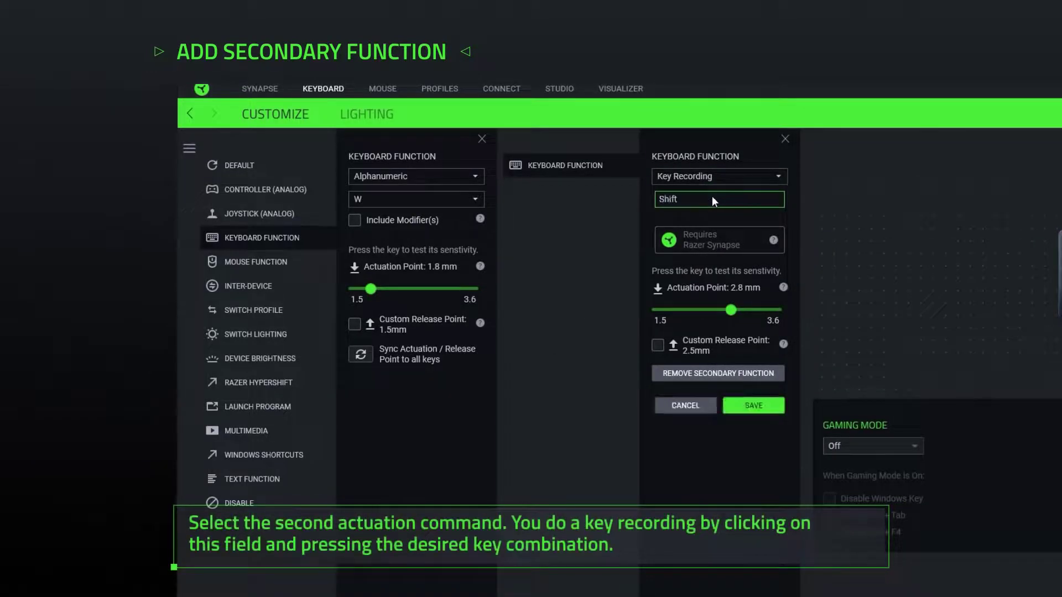
drag(731, 309, 757, 310)
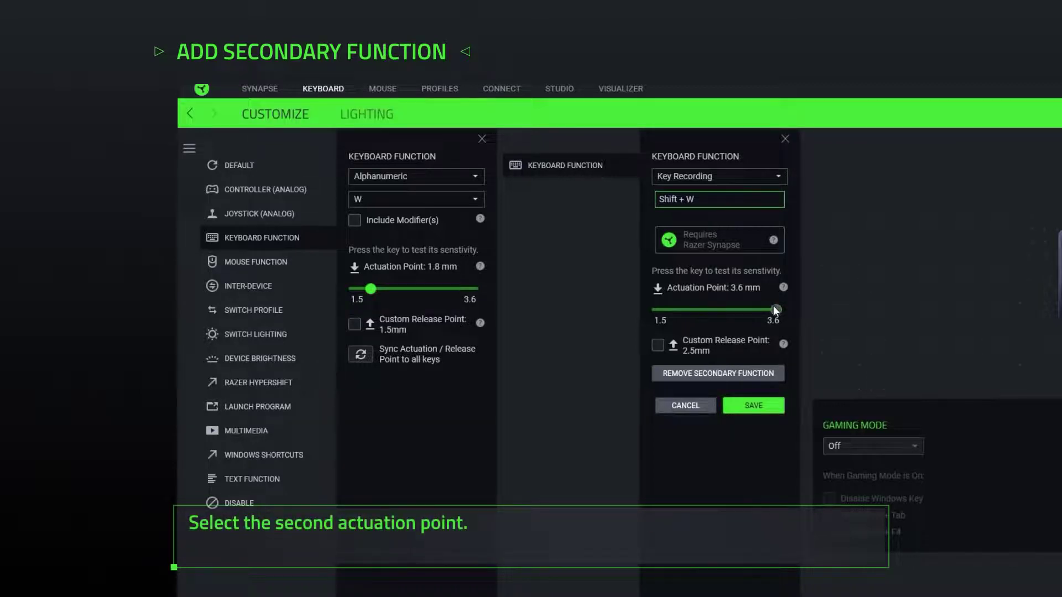
click(732, 407)
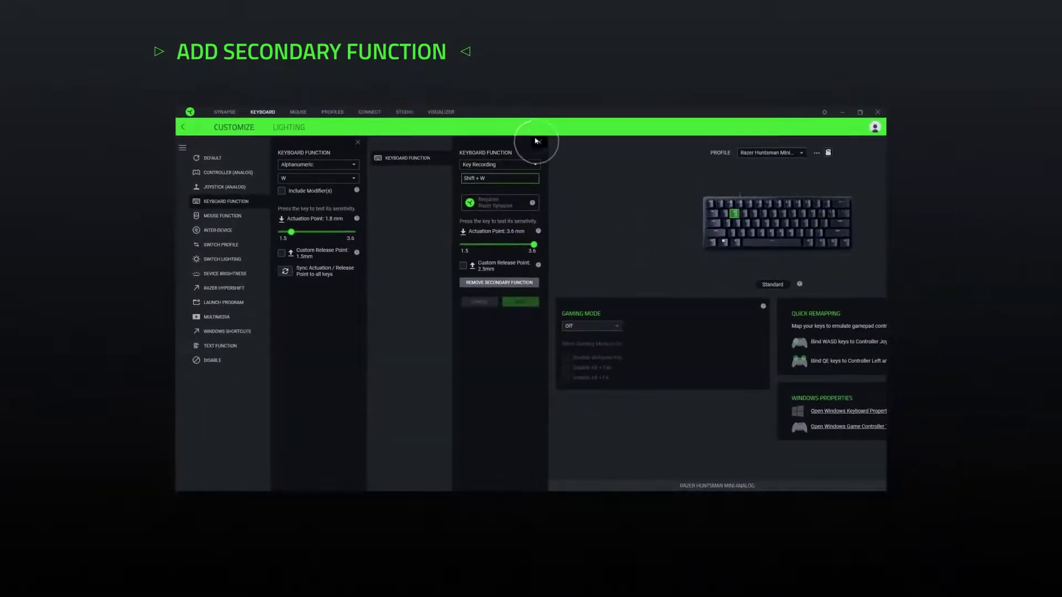
click(536, 141)
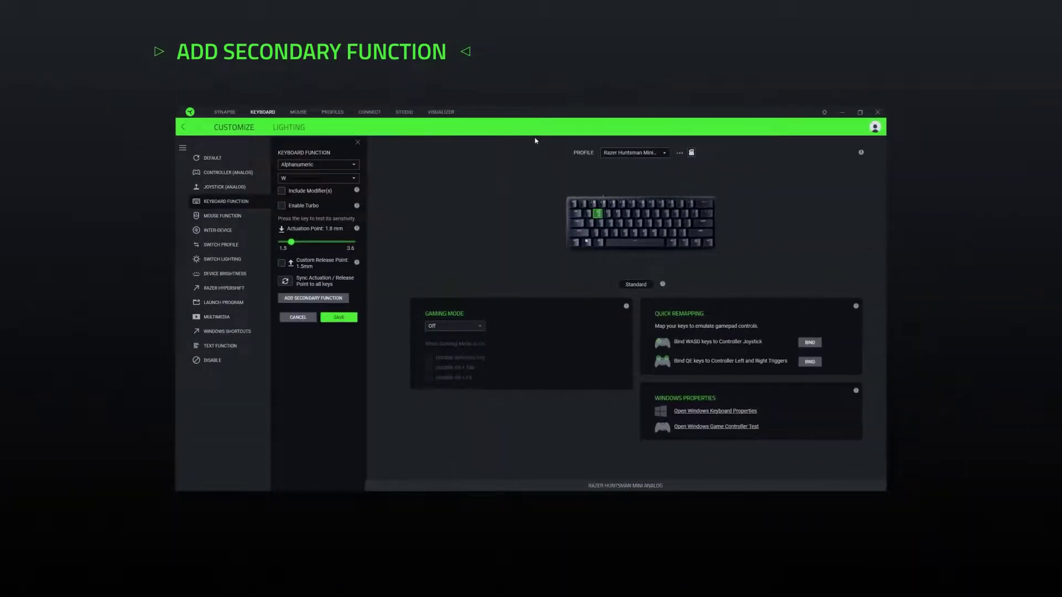
click(359, 143)
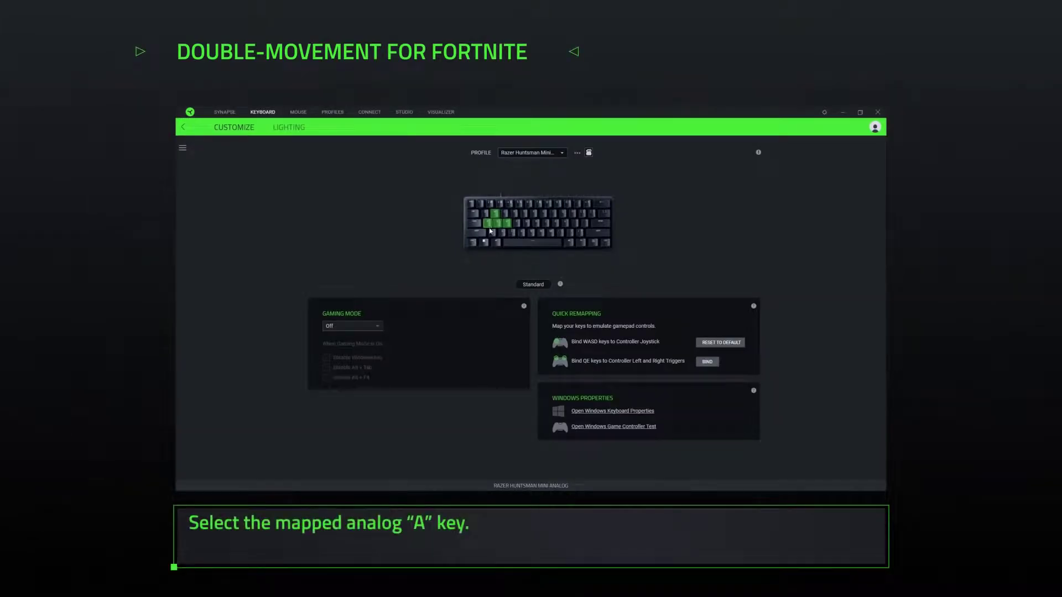
Add a secondary keyboard function to the mapped analog A key, using alphanumeric A at a 3.4 mm actuation point, and save it
click(489, 228)
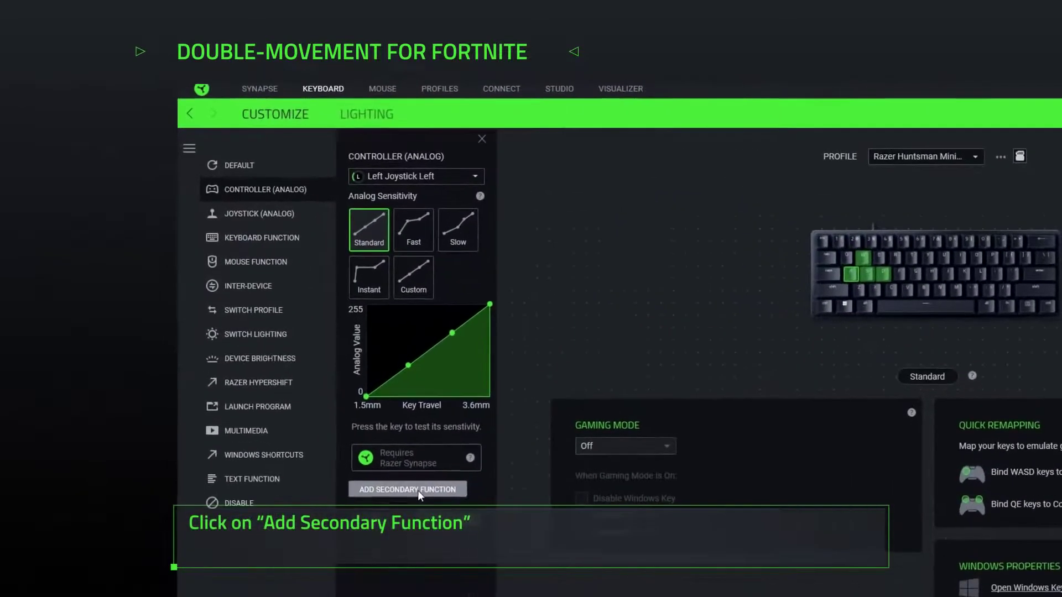
click(417, 490)
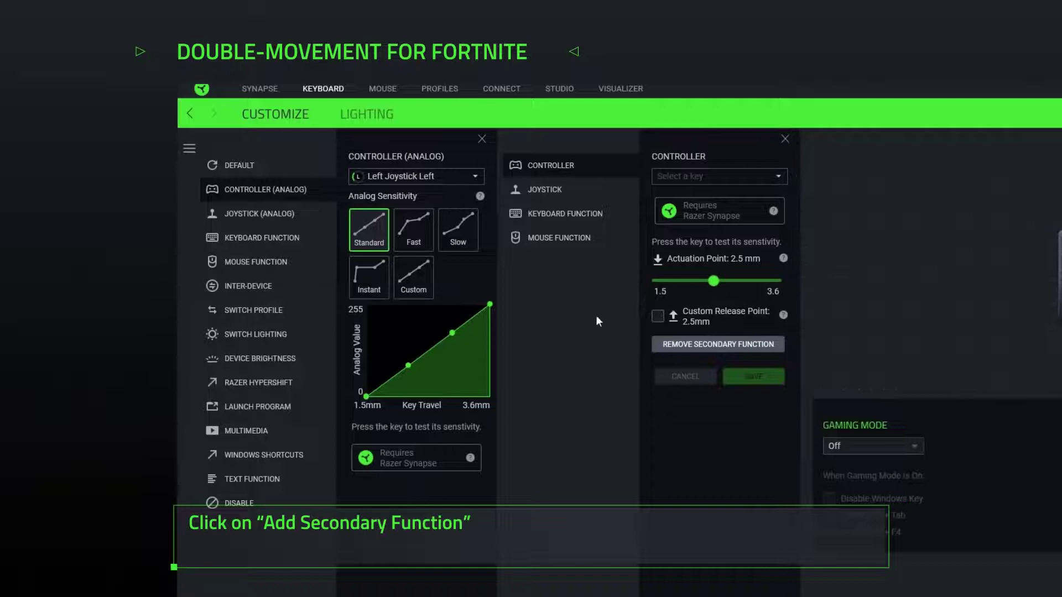
click(614, 214)
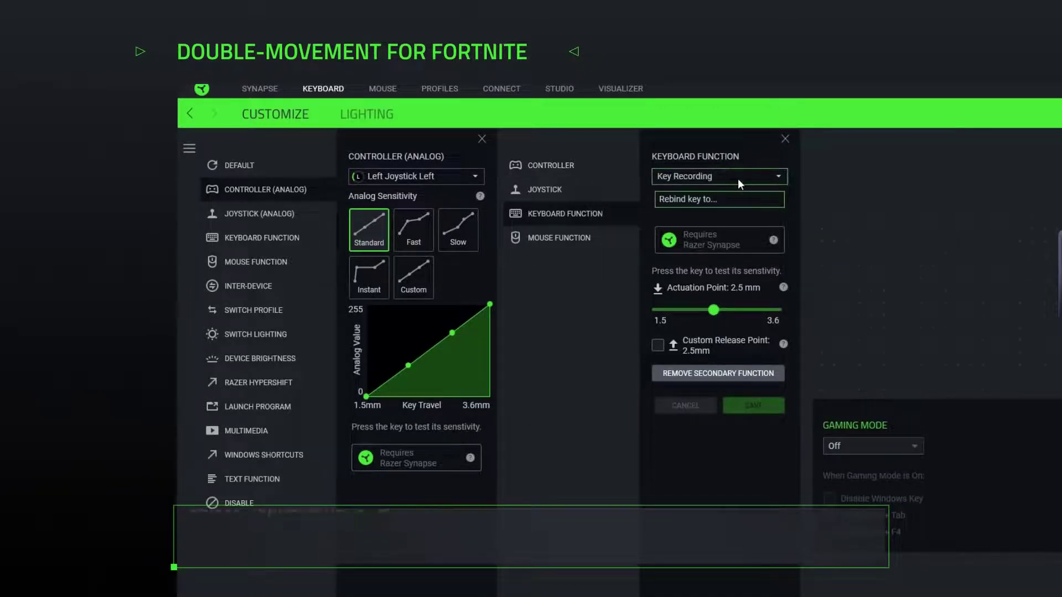
key(a)
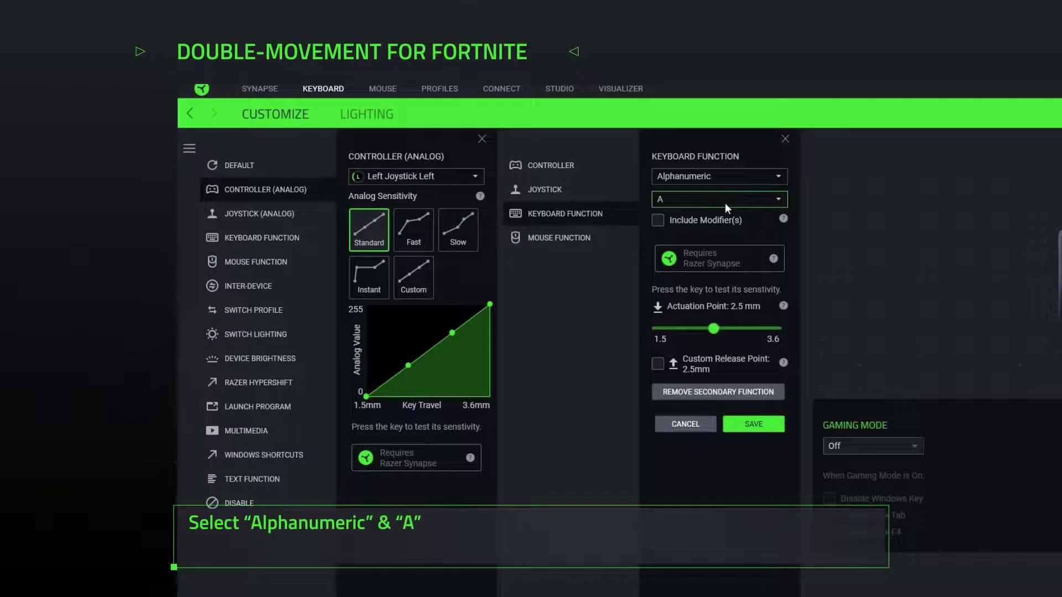
drag(714, 328, 766, 331)
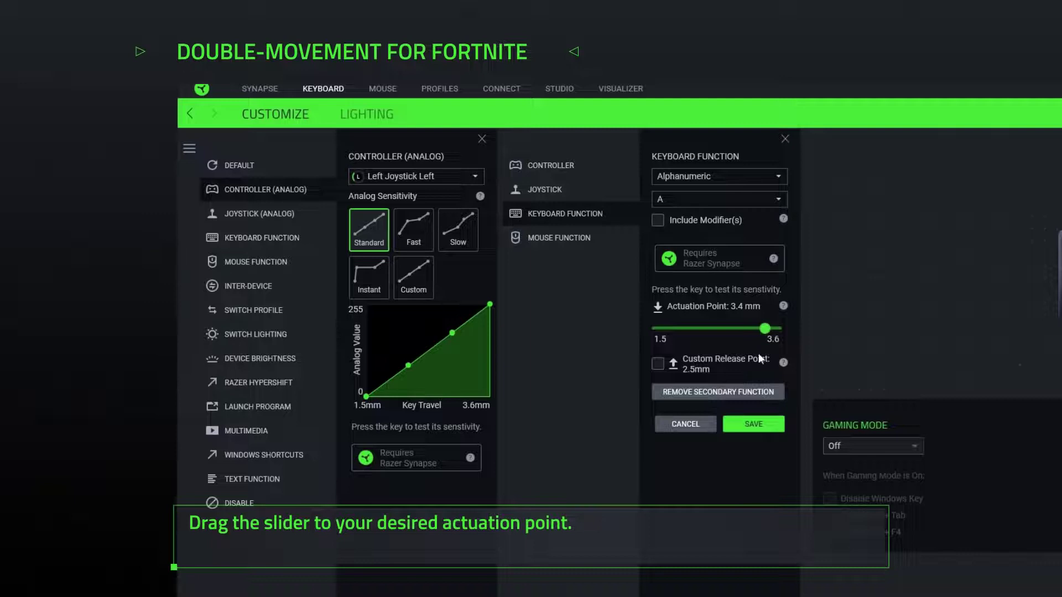
click(752, 424)
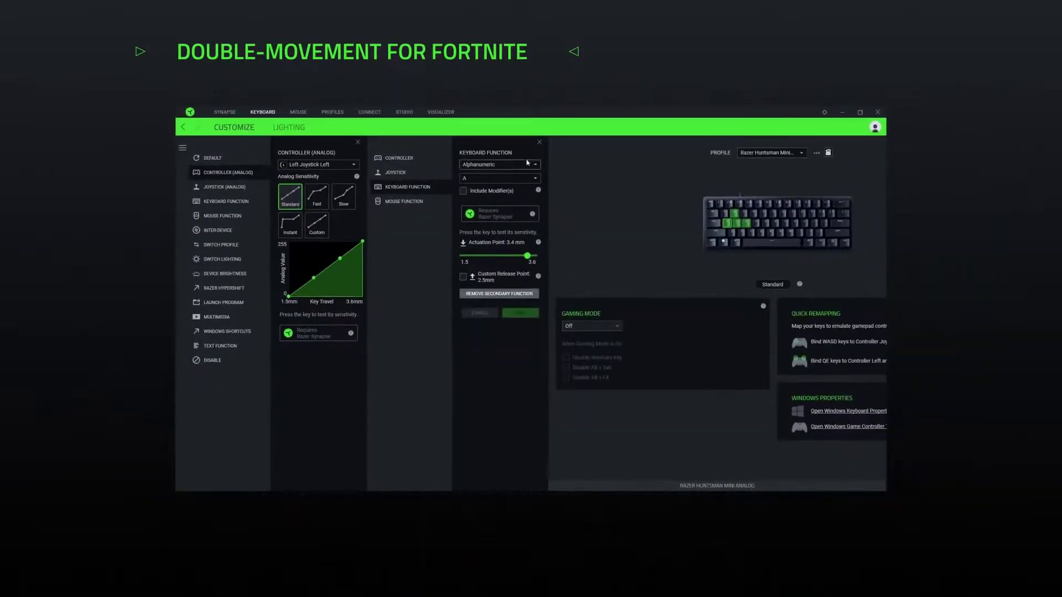
click(535, 142)
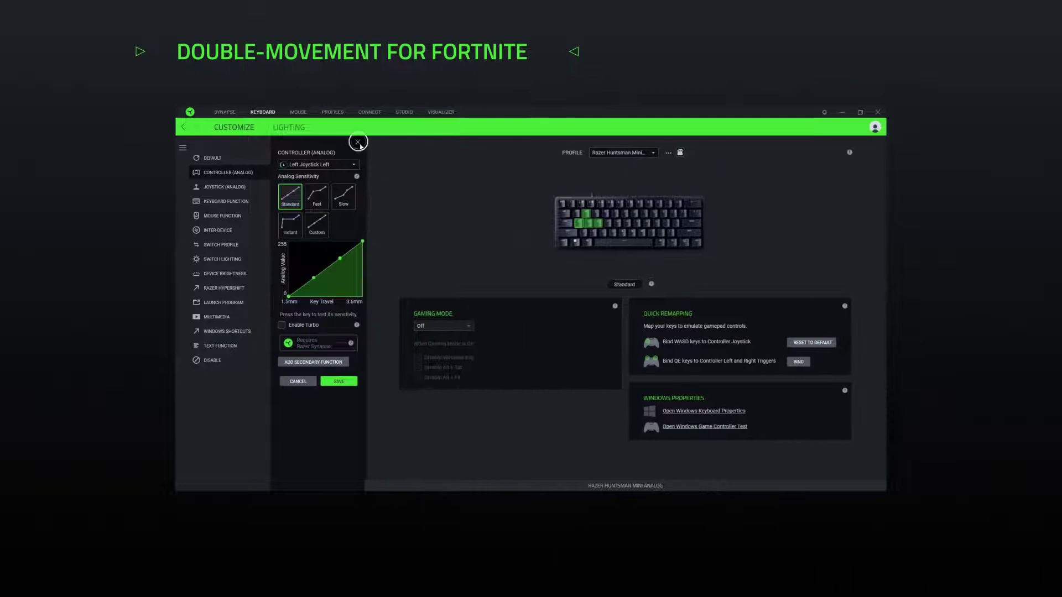
click(359, 142)
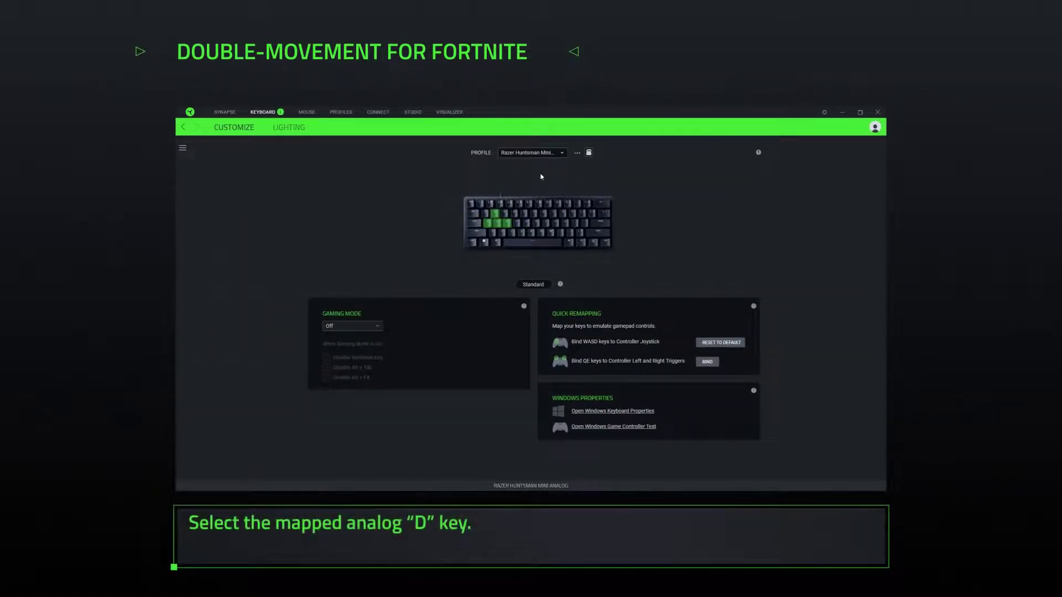
Add a secondary keyboard function to the mapped analog D key, using alphanumeric D at a 3.4 mm actuation point, and save it
click(509, 224)
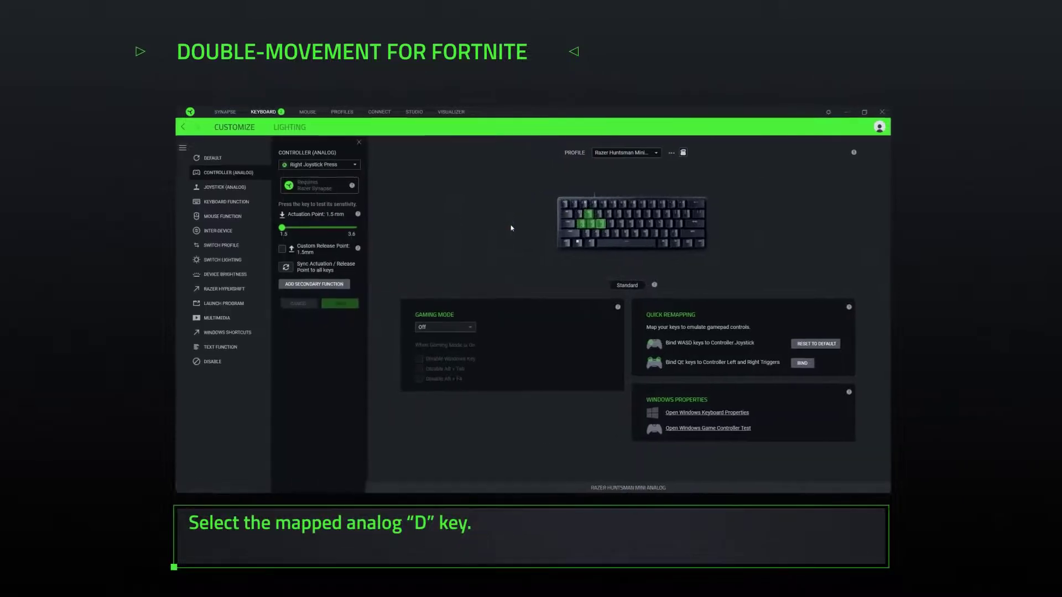
click(460, 373)
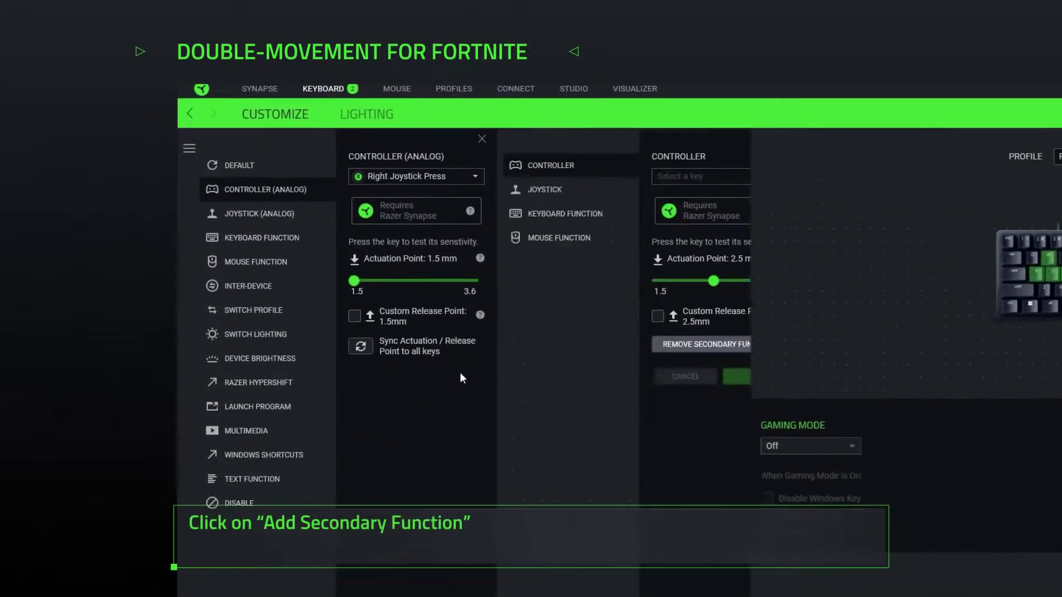
click(567, 215)
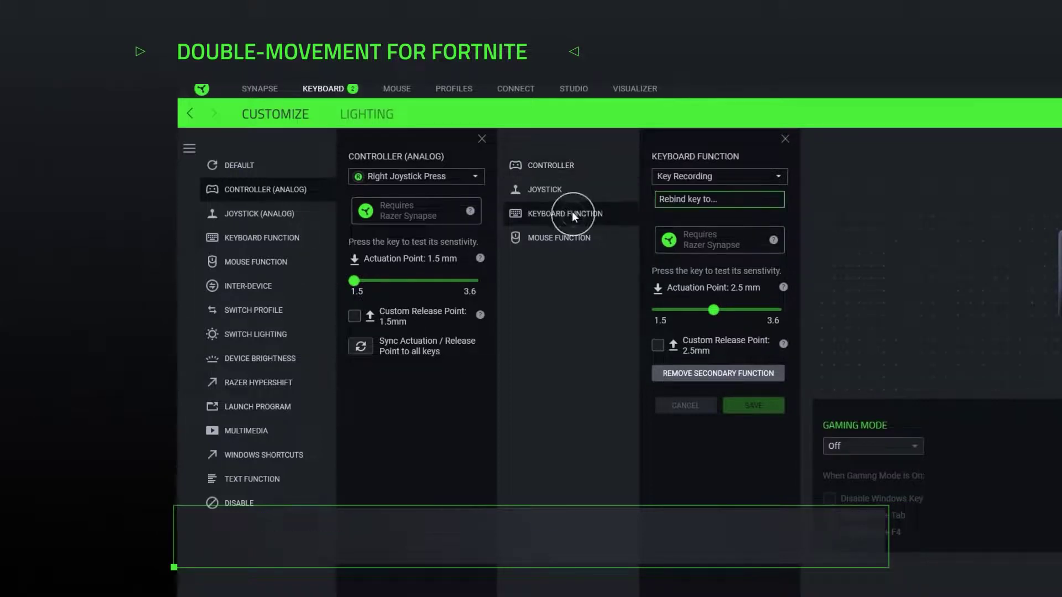
click(683, 176)
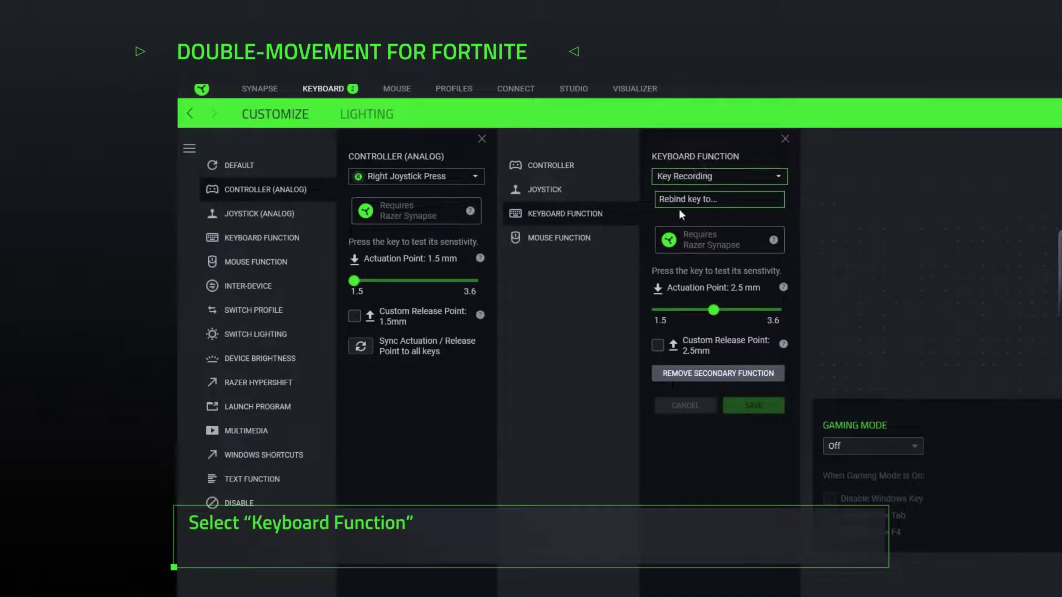
click(679, 207)
key(d)
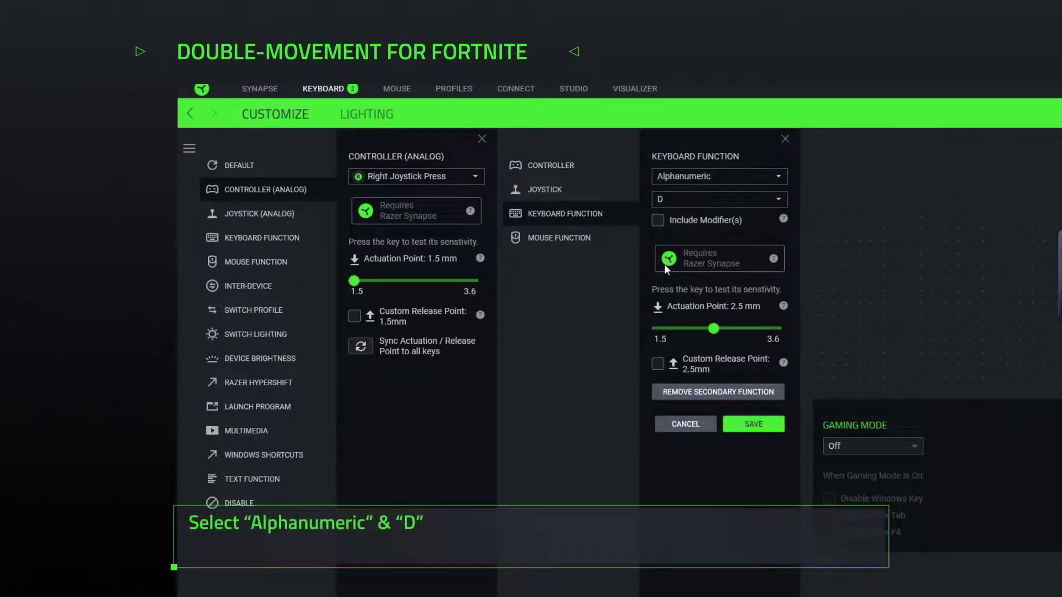
drag(713, 329, 731, 329)
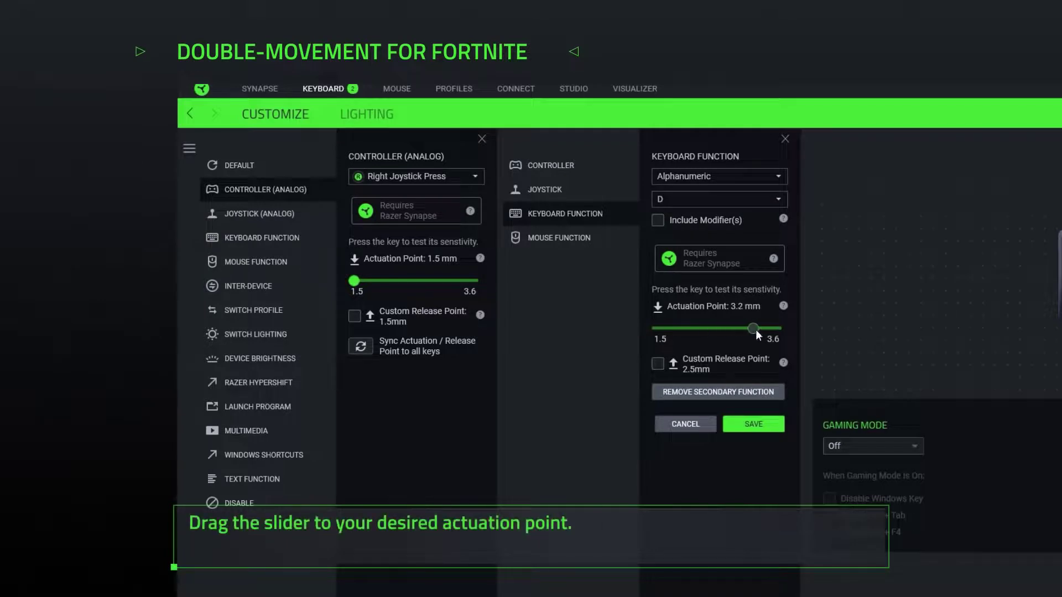
click(755, 425)
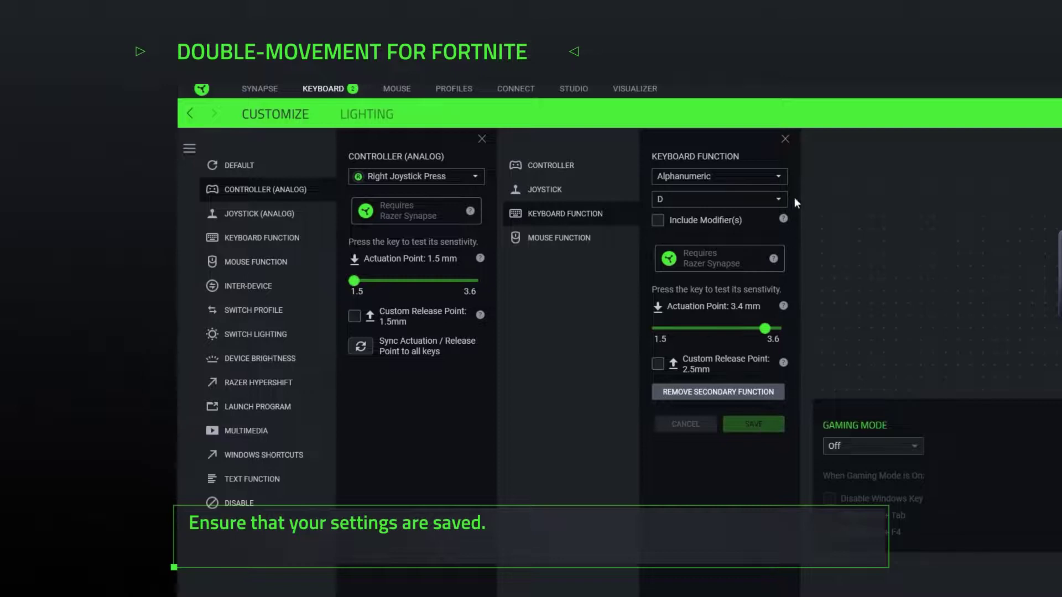
click(785, 139)
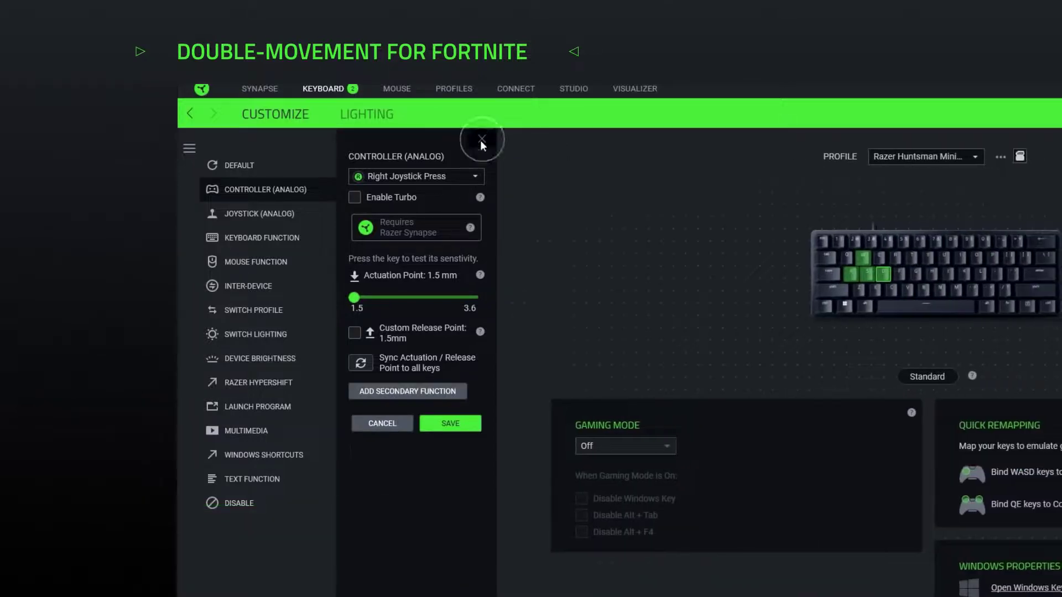
click(480, 140)
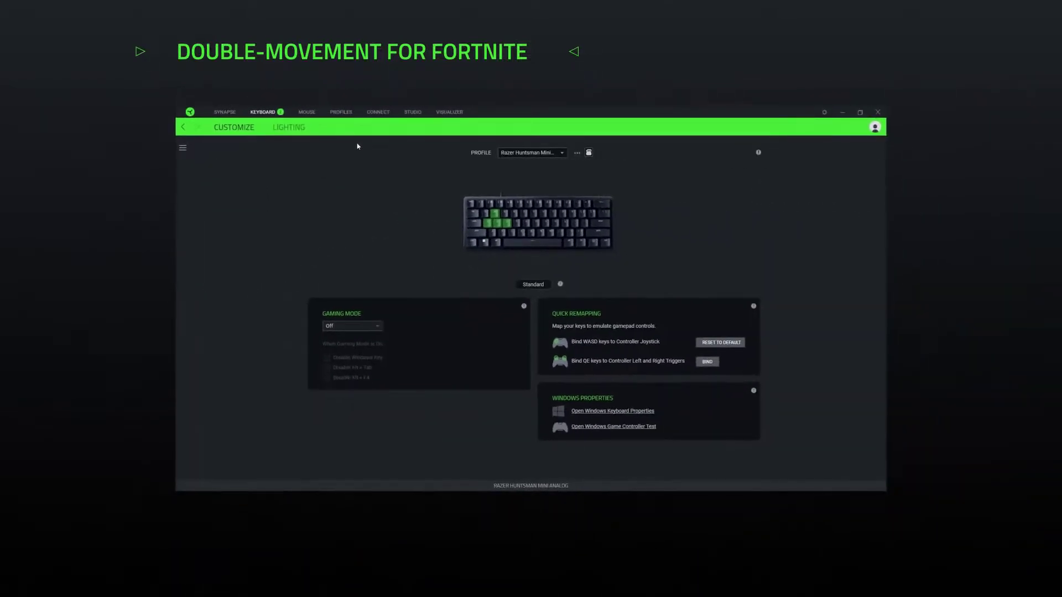